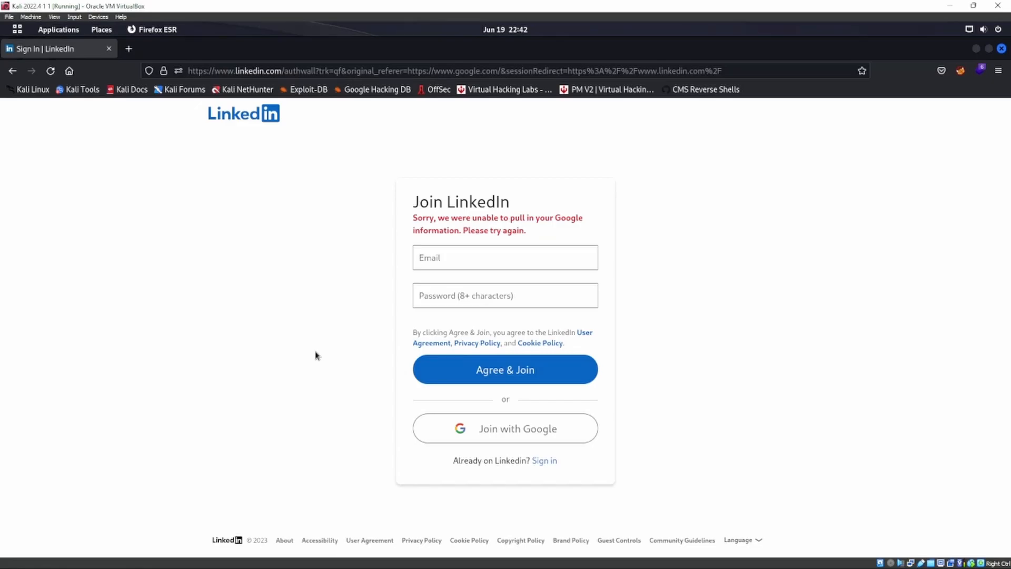
Launch the Social-Engineer Toolkit from Activities search and authenticate with the sudo password.
key("super")
type("so")
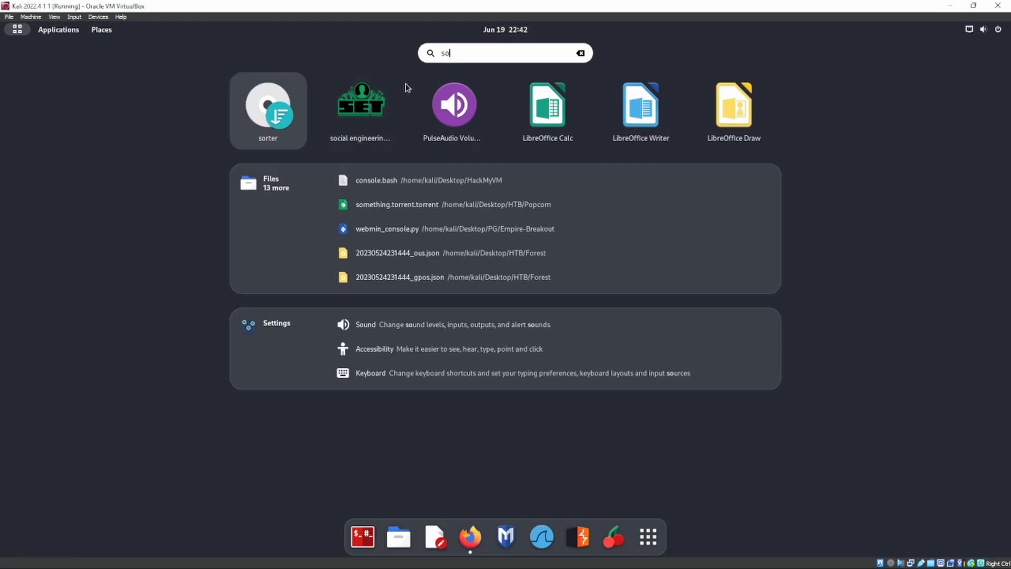
left_click(370, 98)
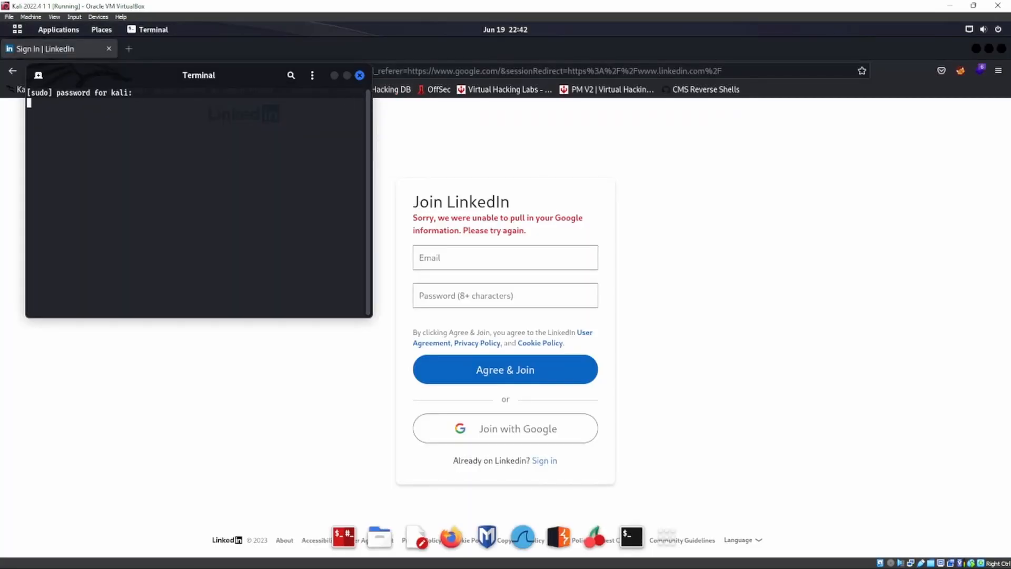
type("kali")
key("Return")
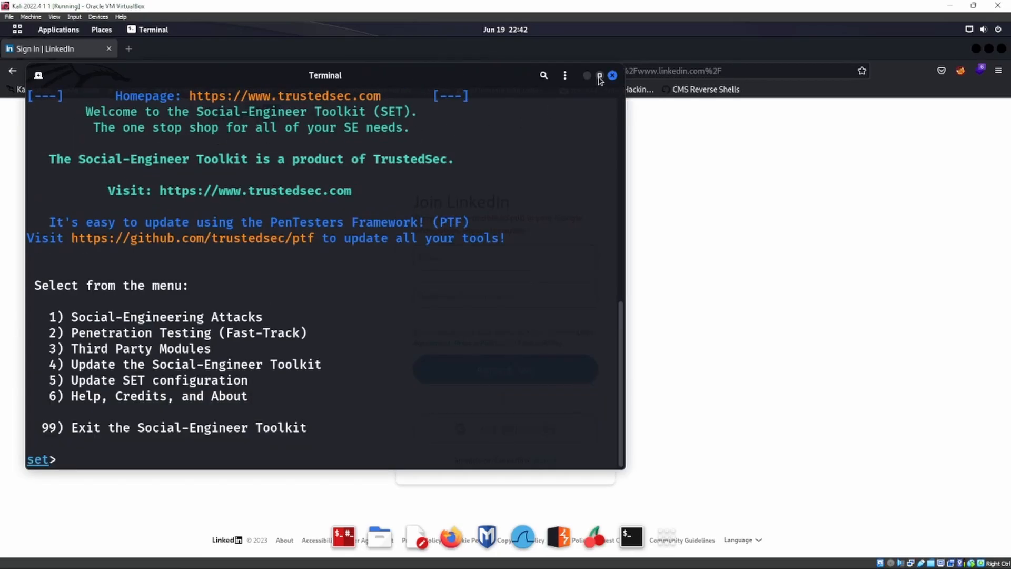
Navigate SET menus 1, 2, 3, 2 to the Credential Harvester site cloner with the default IP.
left_click(598, 74)
type("1")
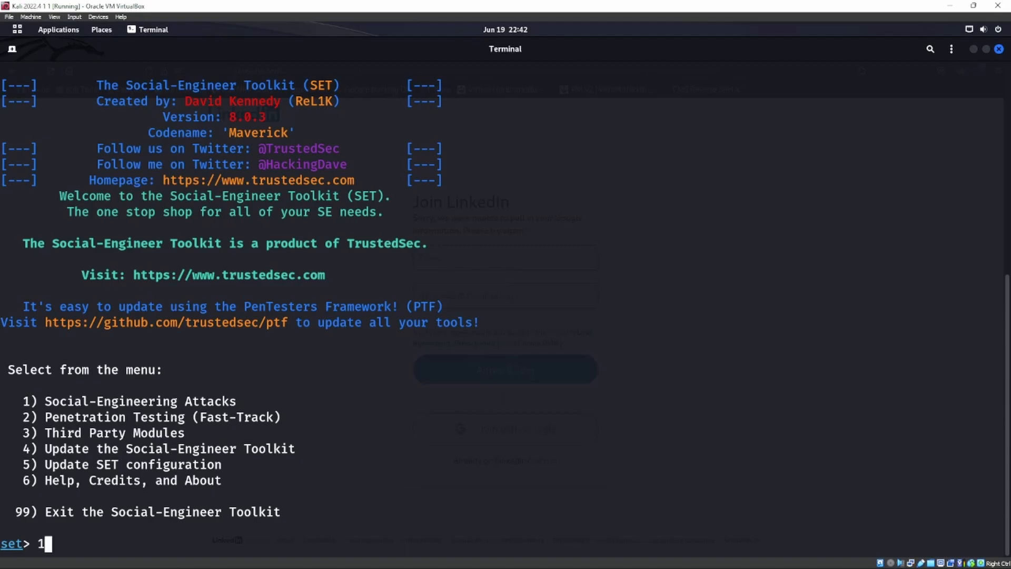
key("Return")
type("2")
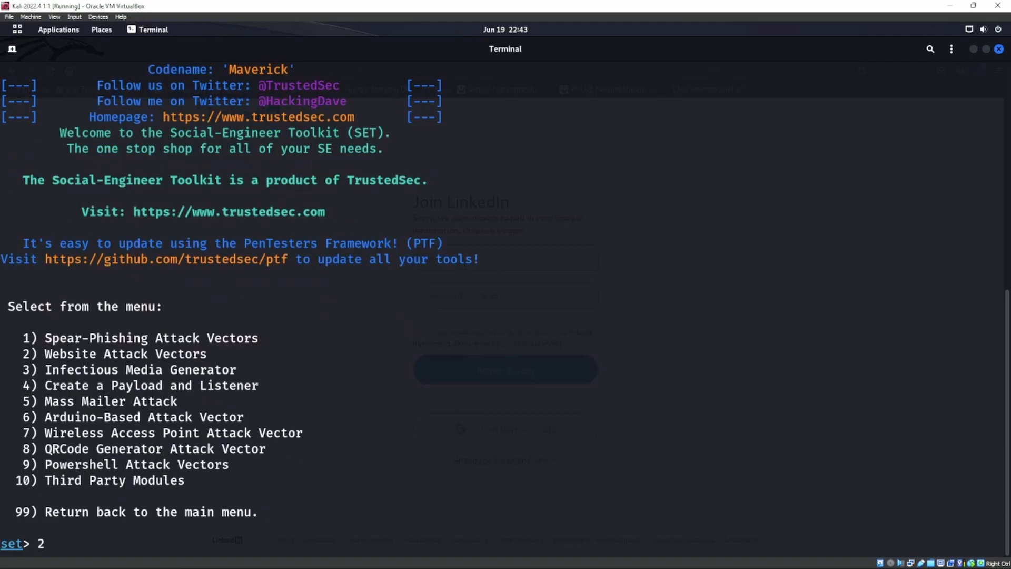
key("Return")
type("3")
key("Return")
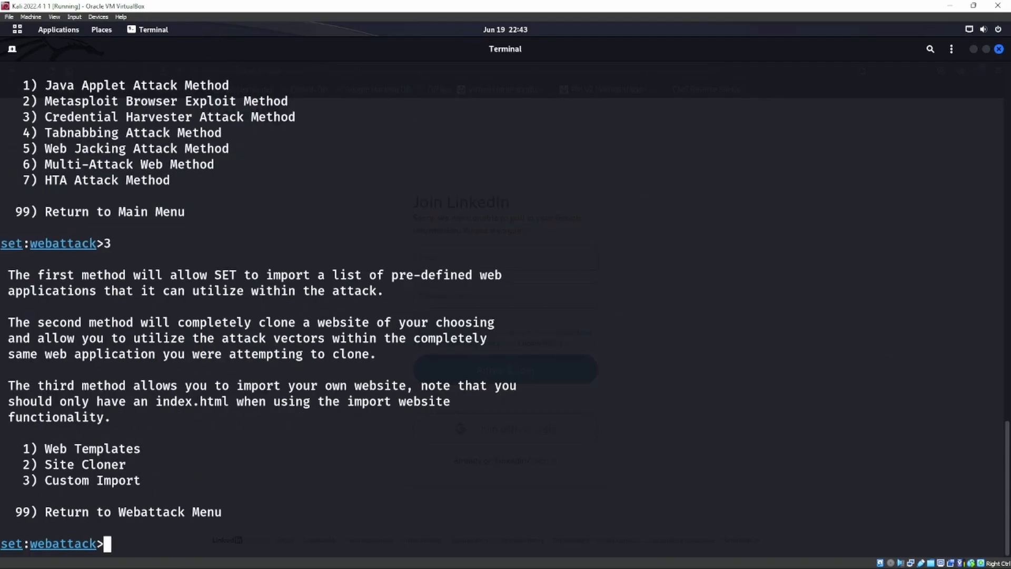
type("2")
key("Return")
key("Return")
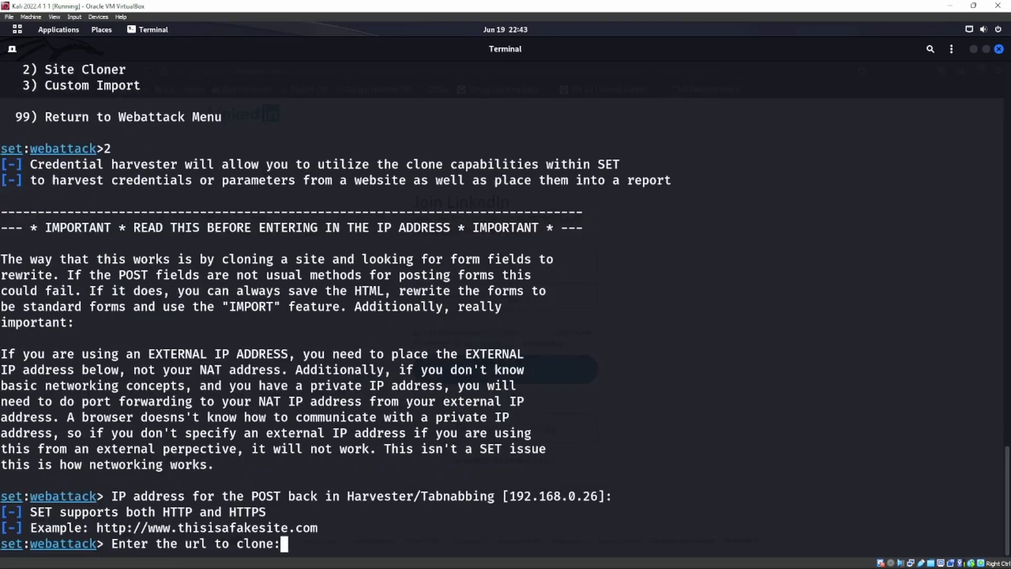
Copy the LinkedIn URL from Firefox and submit it as the clone target to start cloning.
key("super")
left_click(301, 284)
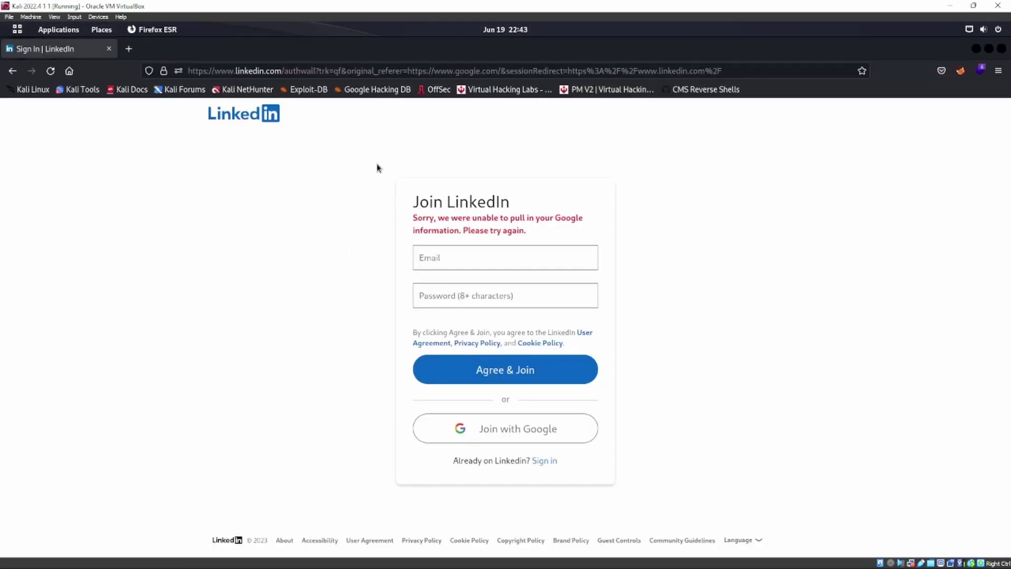
left_click(378, 71)
key("ctrl+c")
key("super")
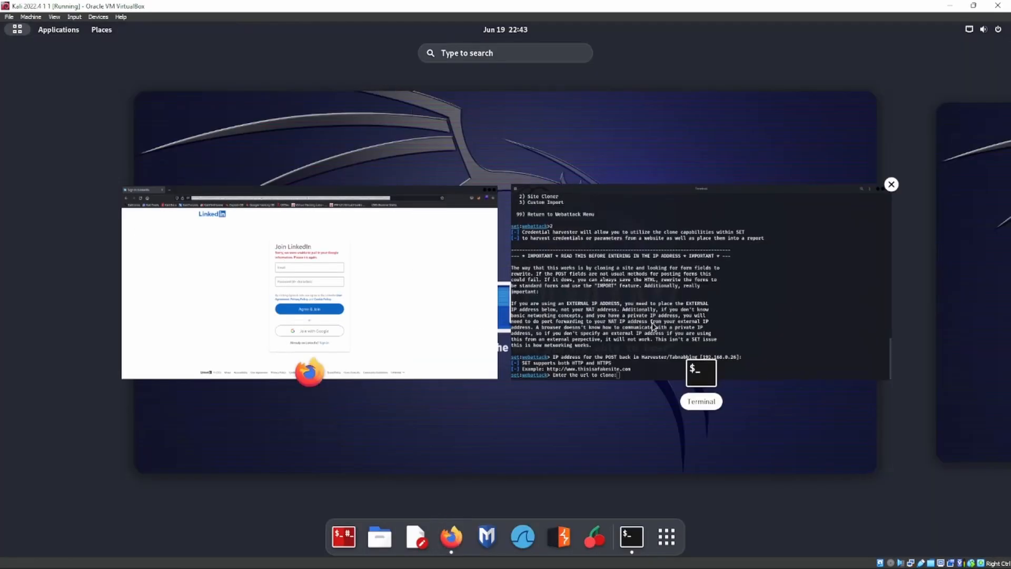
left_click(695, 292)
key("ctrl+shift+v")
key("Return")
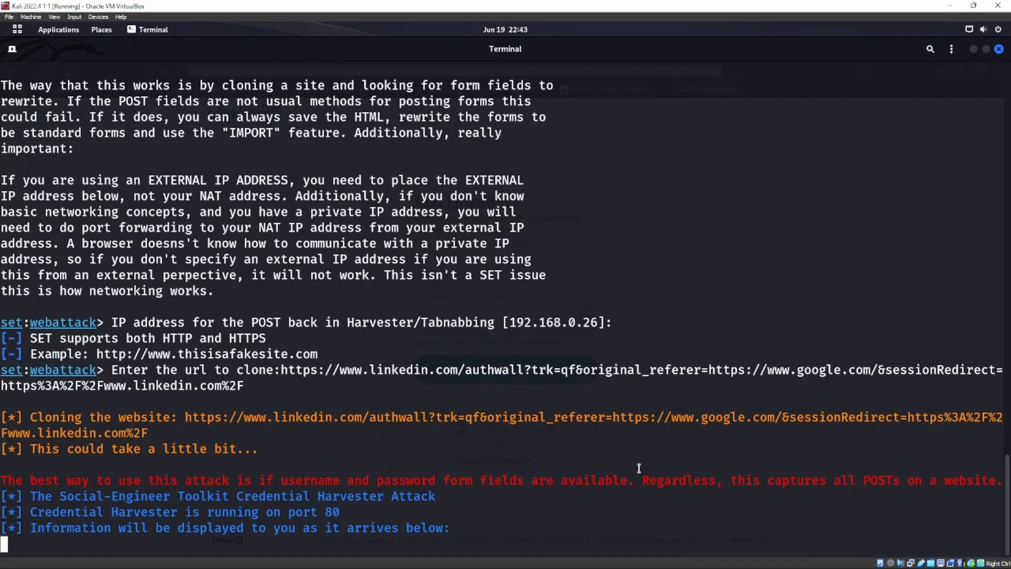
Highlight the harvester 'running on port 80' lines and bring up the VirtualBox machine previews.
left_click_drag(30, 511, 253, 527)
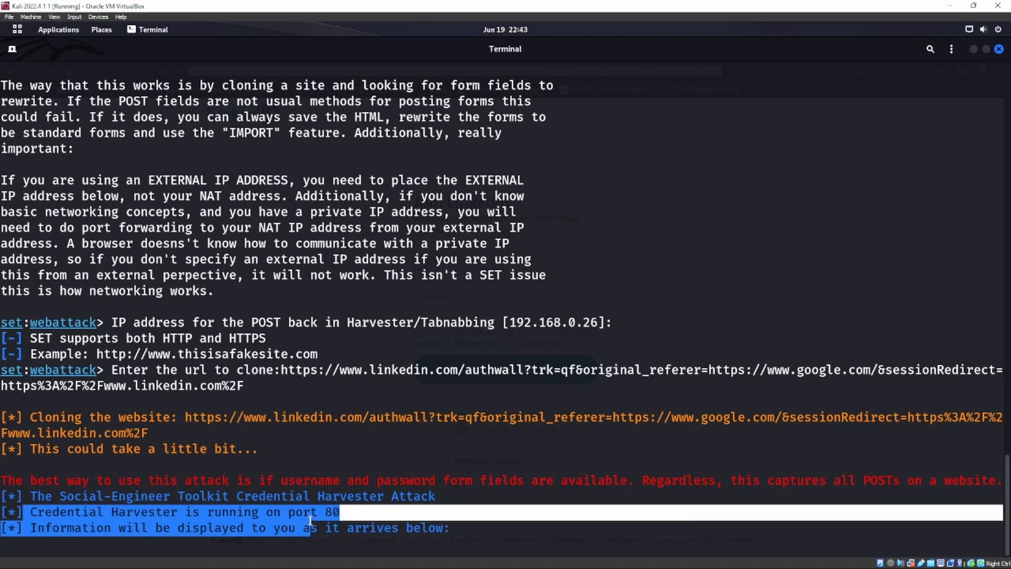
left_click(312, 520)
mouse_move(580, 556)
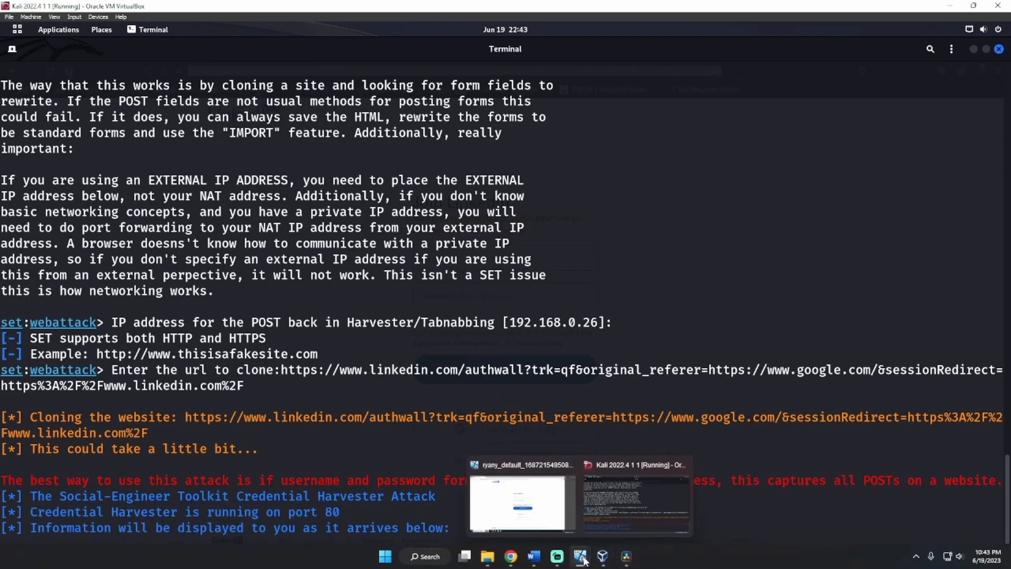
On the victim VM, load the cloned LinkedIn page from 192.168.0.26 in Edge.
left_click(523, 496)
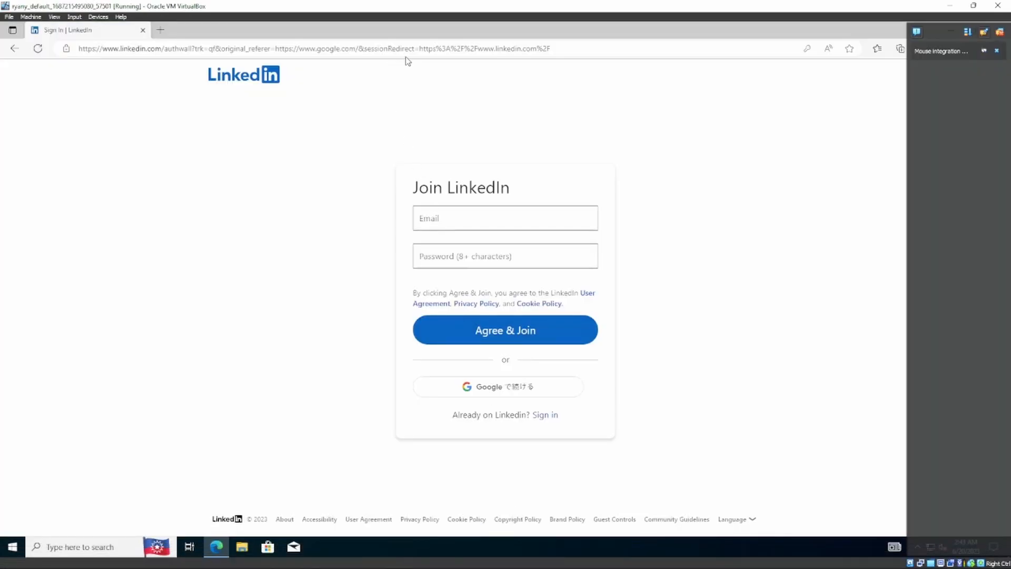
left_click(417, 48)
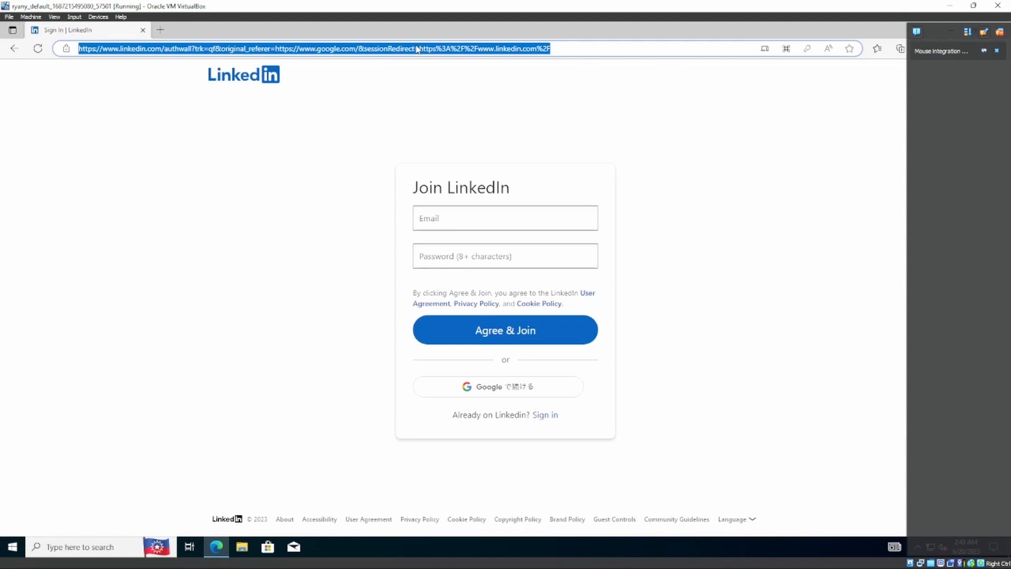
type("192.")
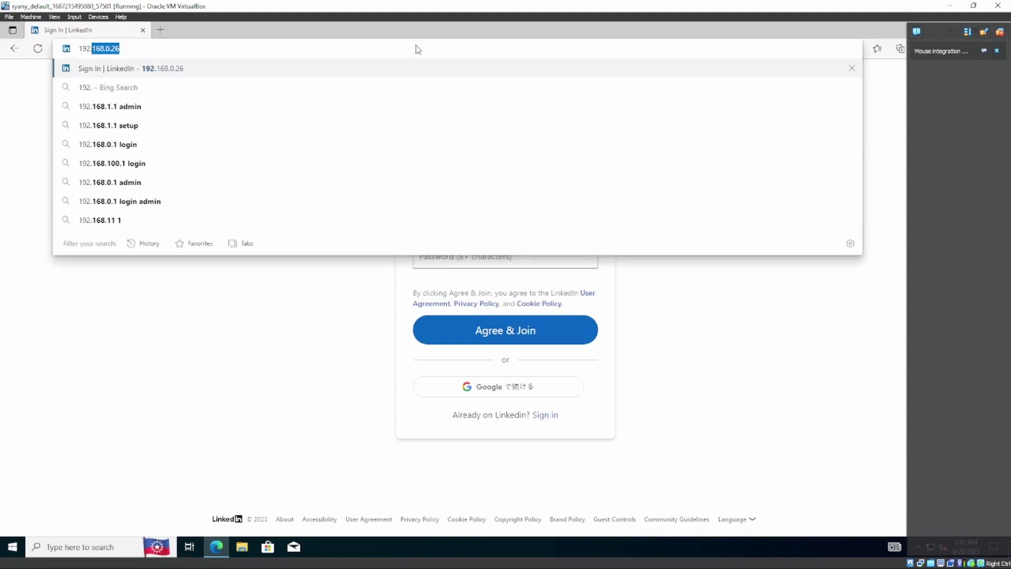
key("Return")
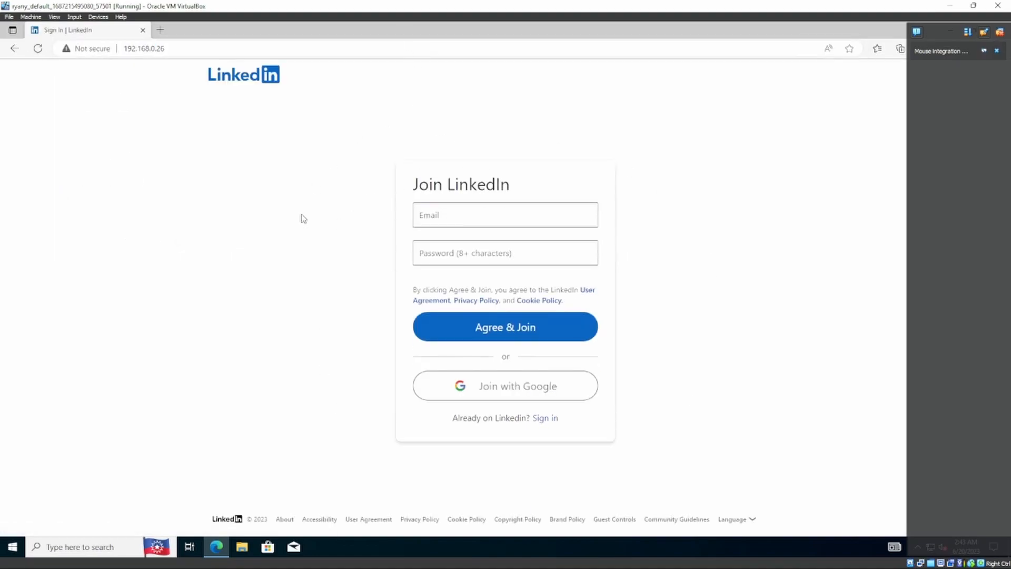
left_click(544, 418)
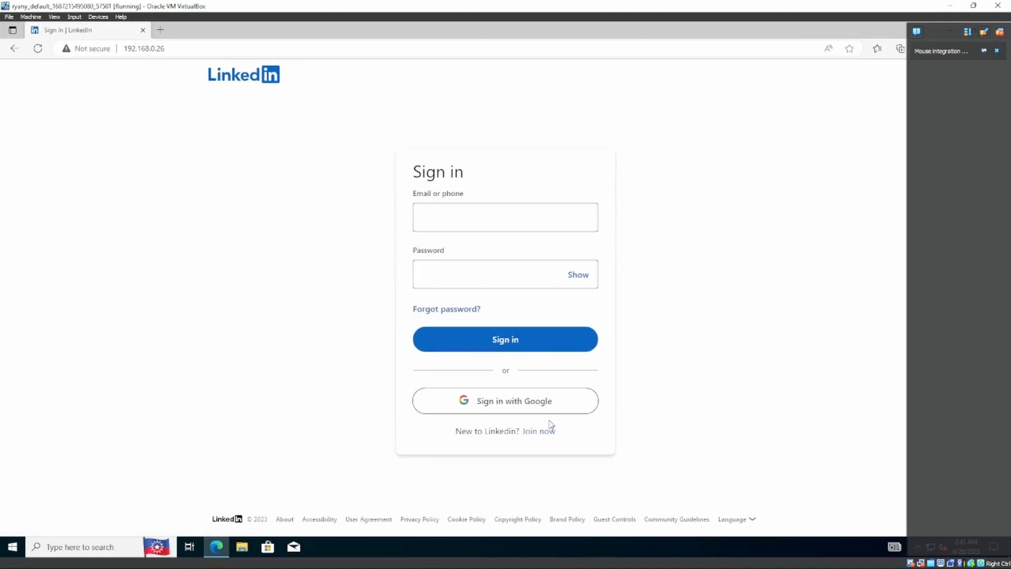
left_click(506, 214)
left_click(450, 251)
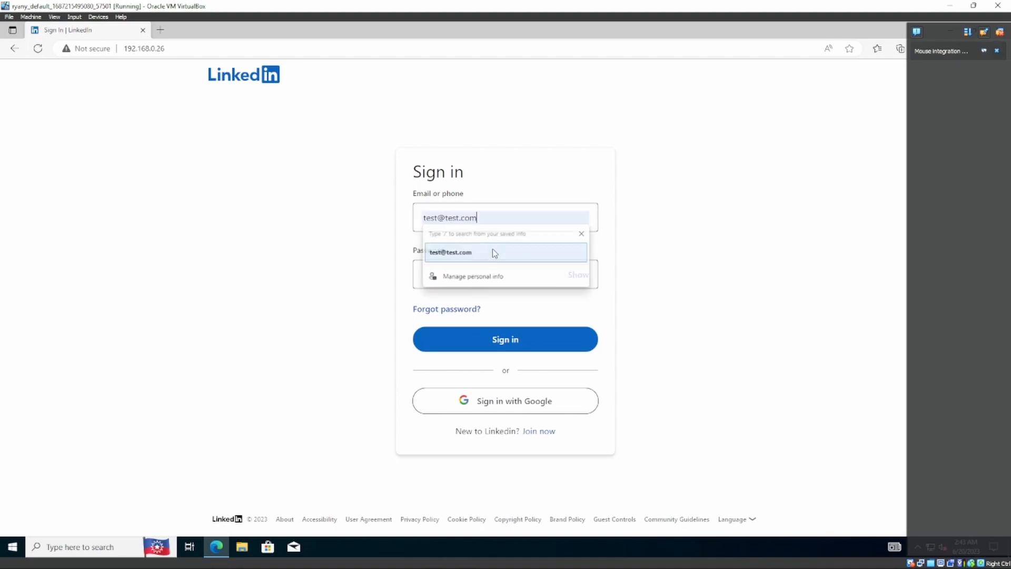
left_click(493, 274)
type("test@t")
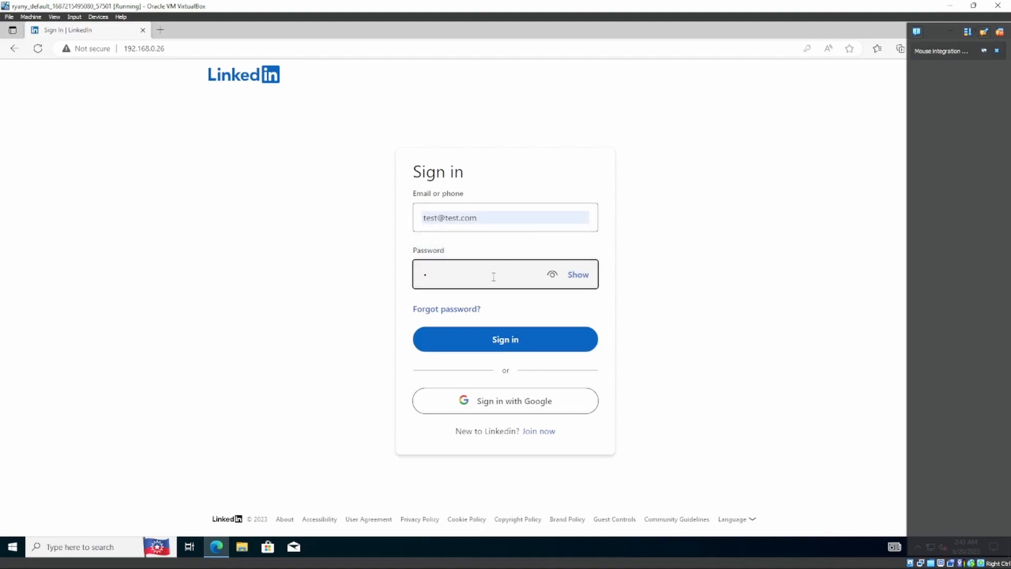
type("e")
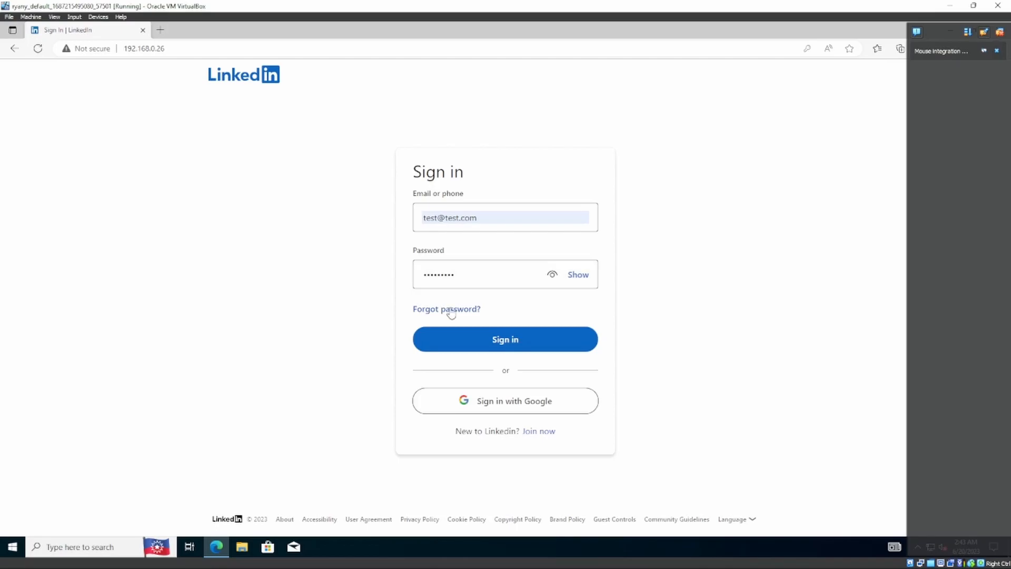
left_click(493, 339)
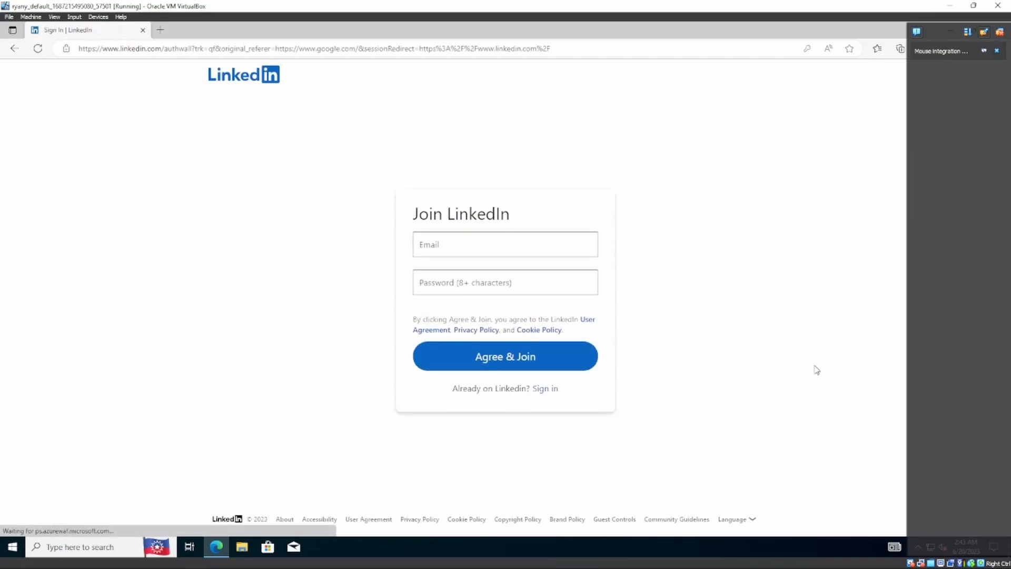
key("super")
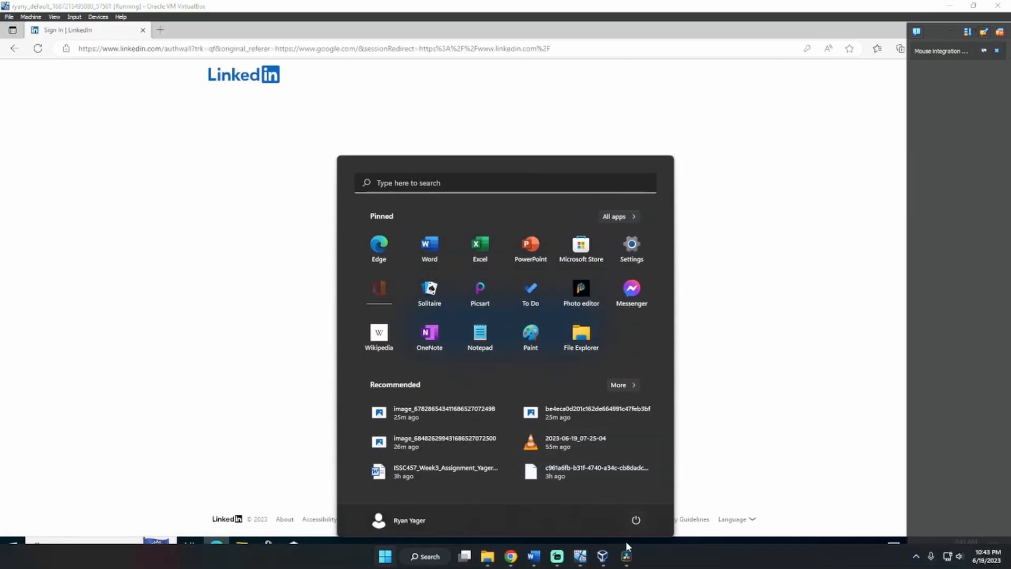
mouse_move(625, 556)
left_click(632, 502)
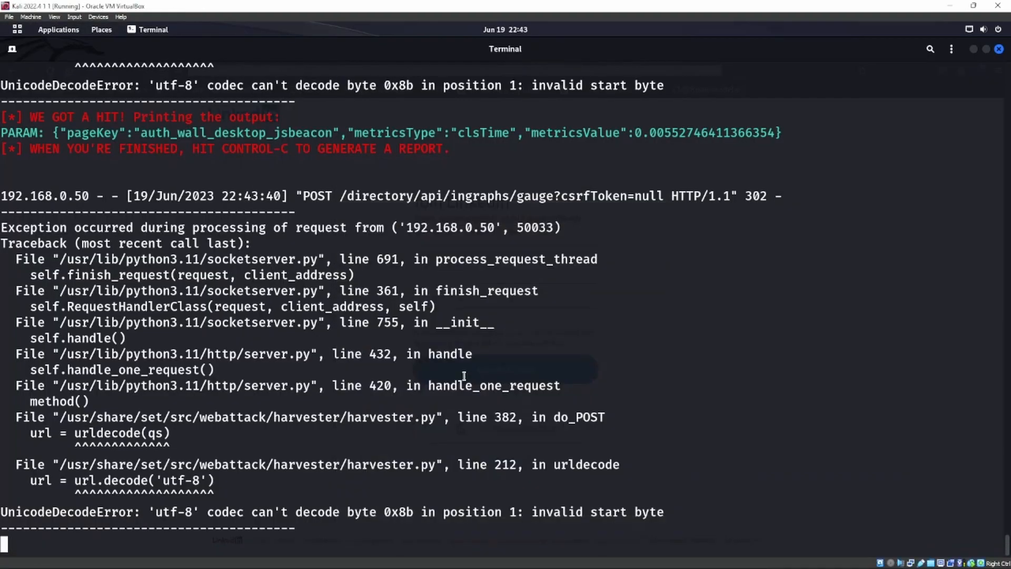
scroll(442, 355, "up", 5)
scroll(440, 351, "up", 5)
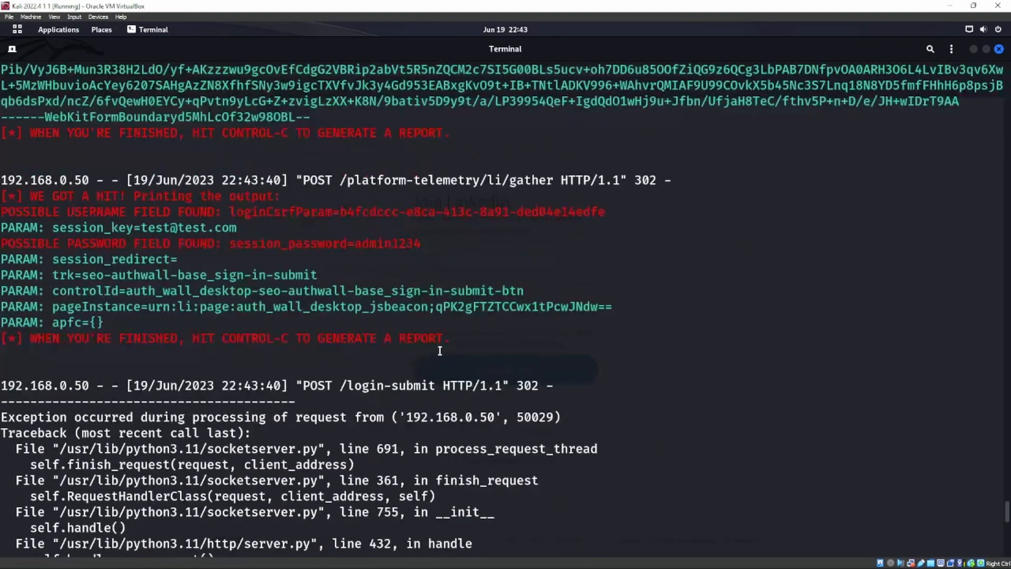
scroll(439, 352, "up", 5)
scroll(440, 351, "down", 3)
scroll(440, 351, "down", 2)
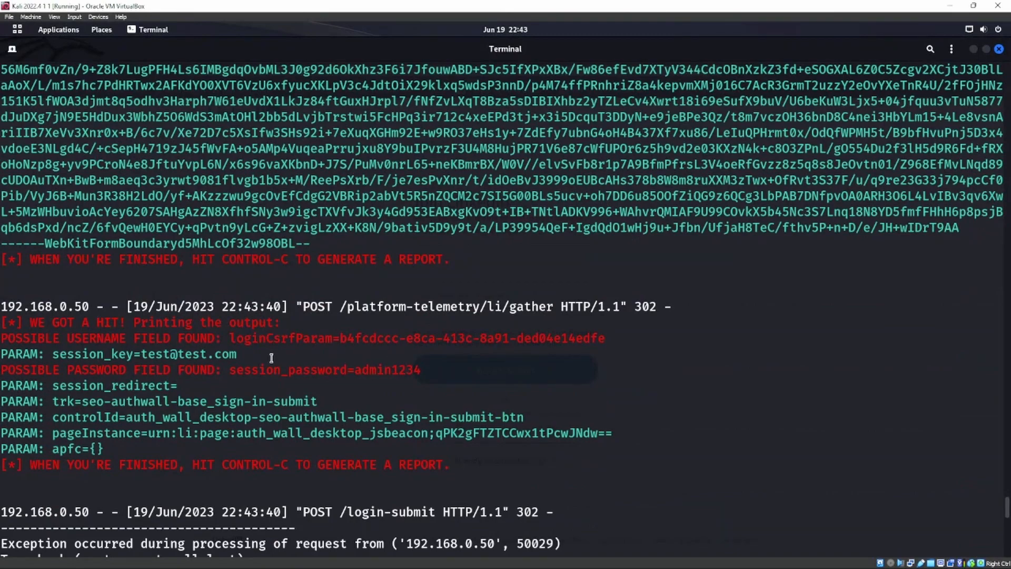
left_click_drag(231, 370, 420, 369)
left_click_drag(1, 354, 237, 354)
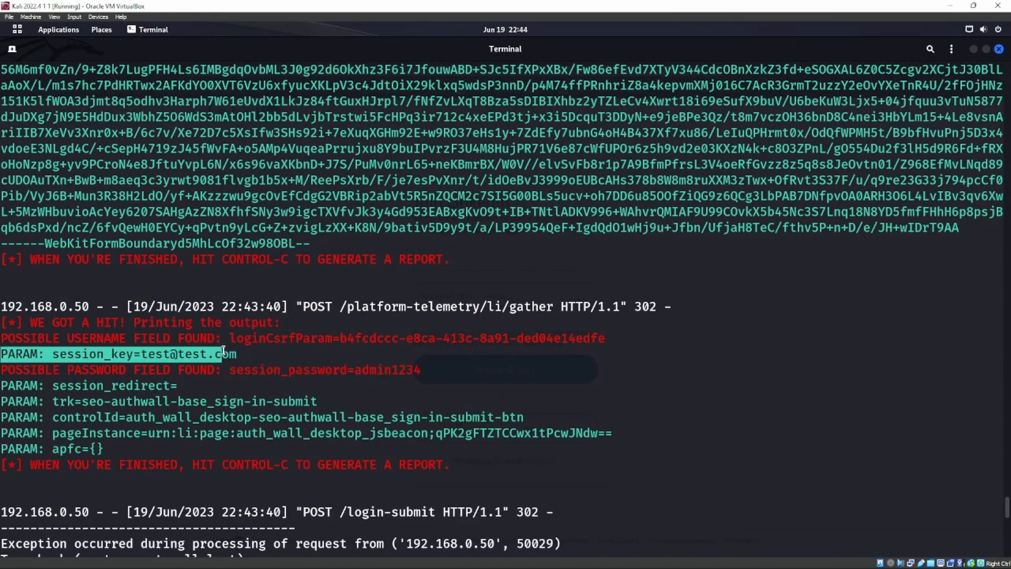
left_click(257, 361)
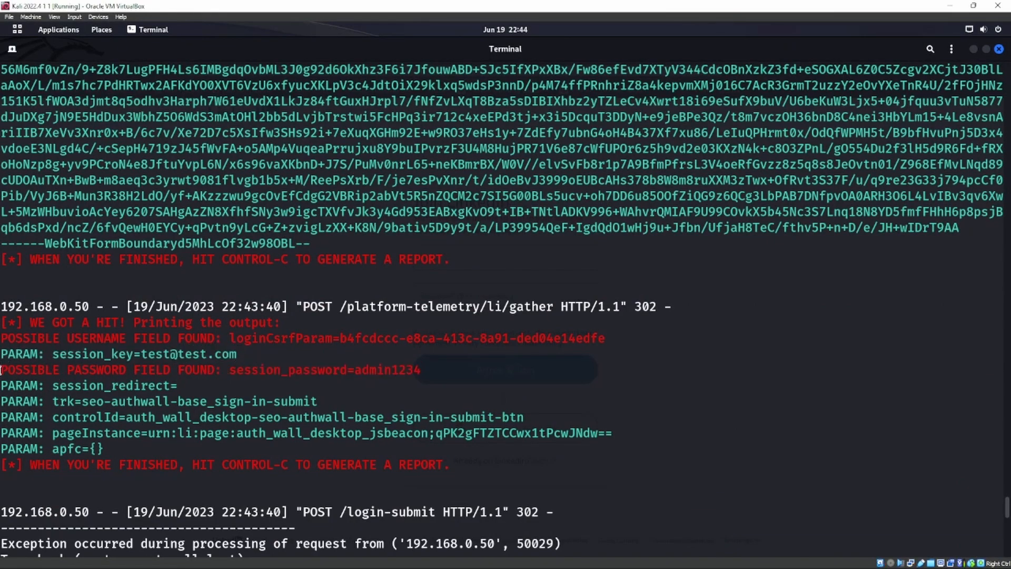
left_click_drag(2, 369, 419, 370)
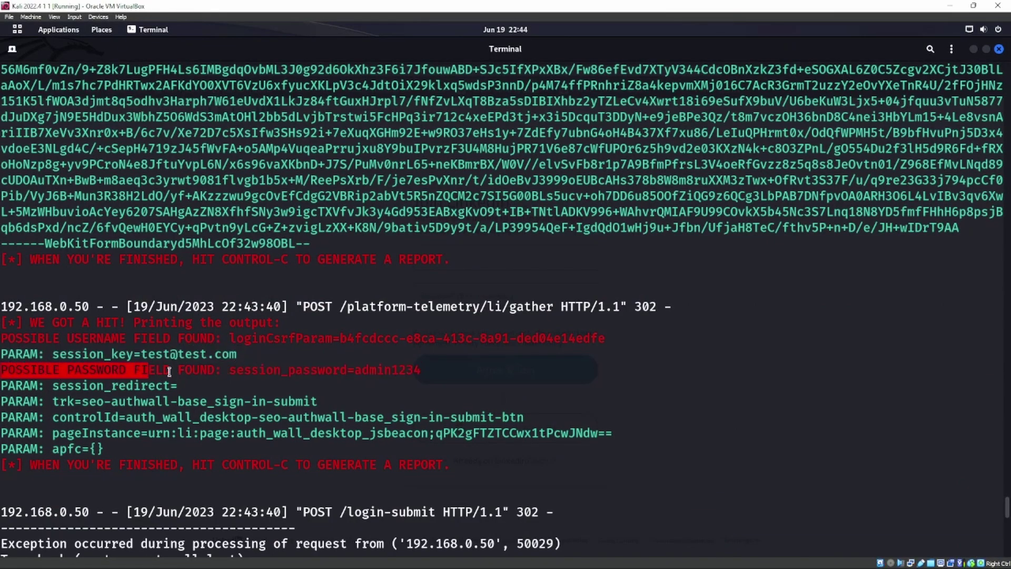
left_click(411, 370)
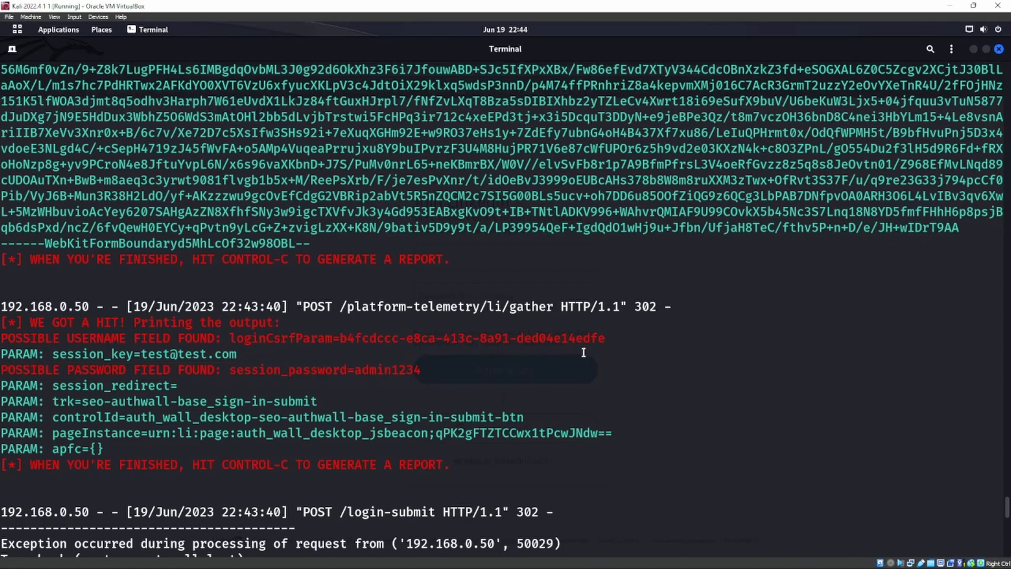